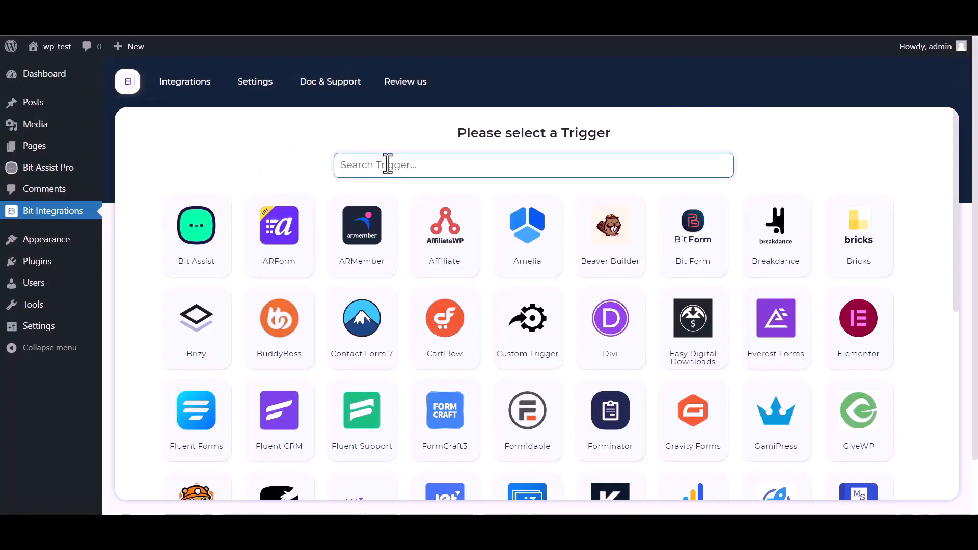
Step: Choose Bit Assist as the trigger, then copy its webhook URL and start fetching the response
{"action": "type", "text": "bit"}
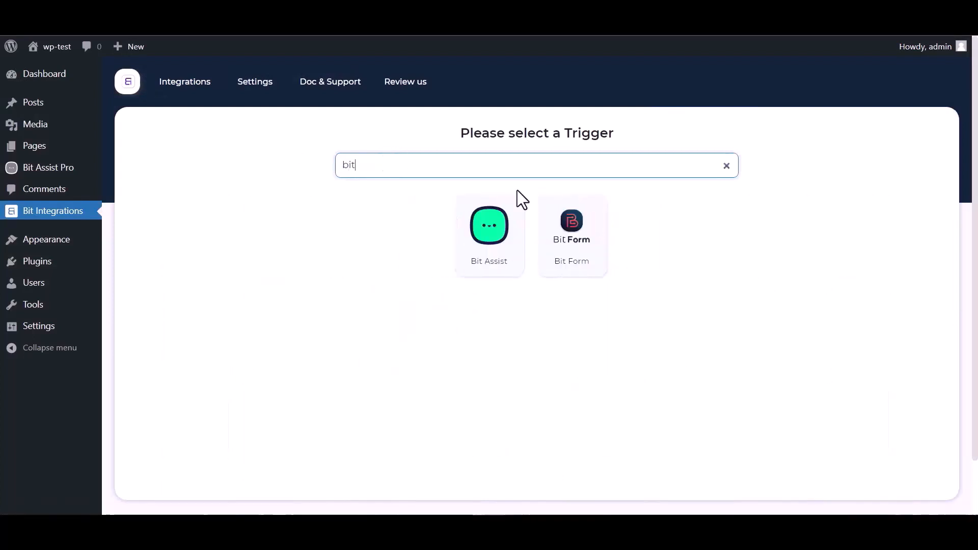
{"action": "left_click", "coordinate": [476, 252]}
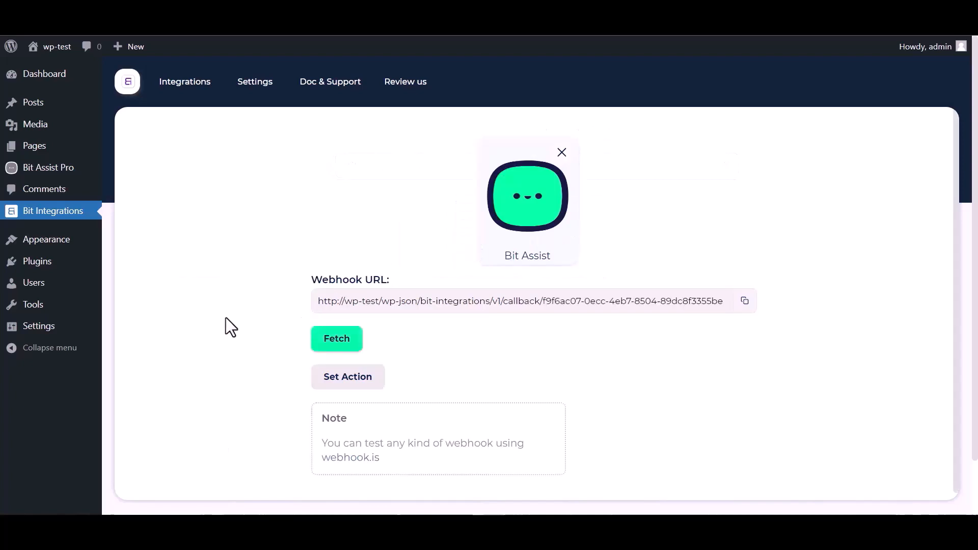
{"action": "left_click", "coordinate": [745, 301]}
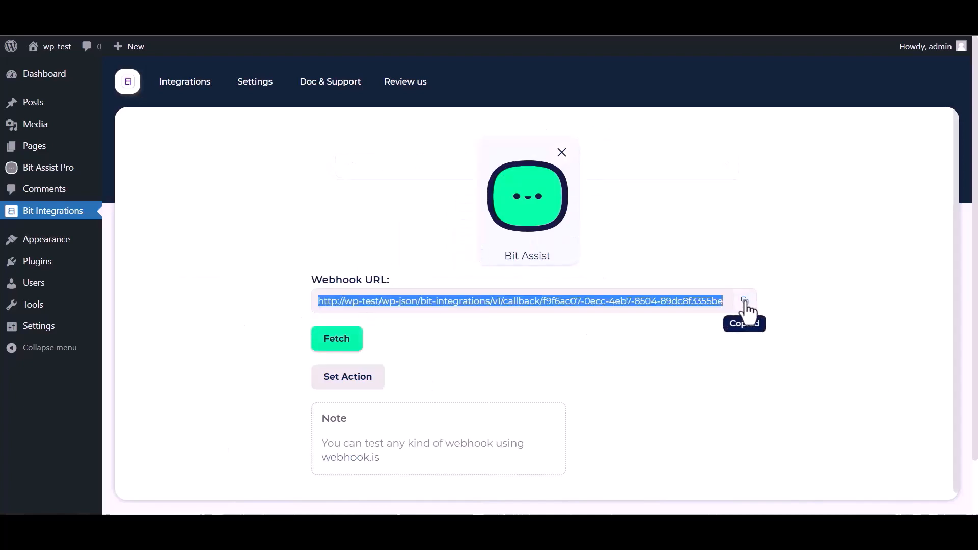
{"action": "left_click", "coordinate": [338, 346]}
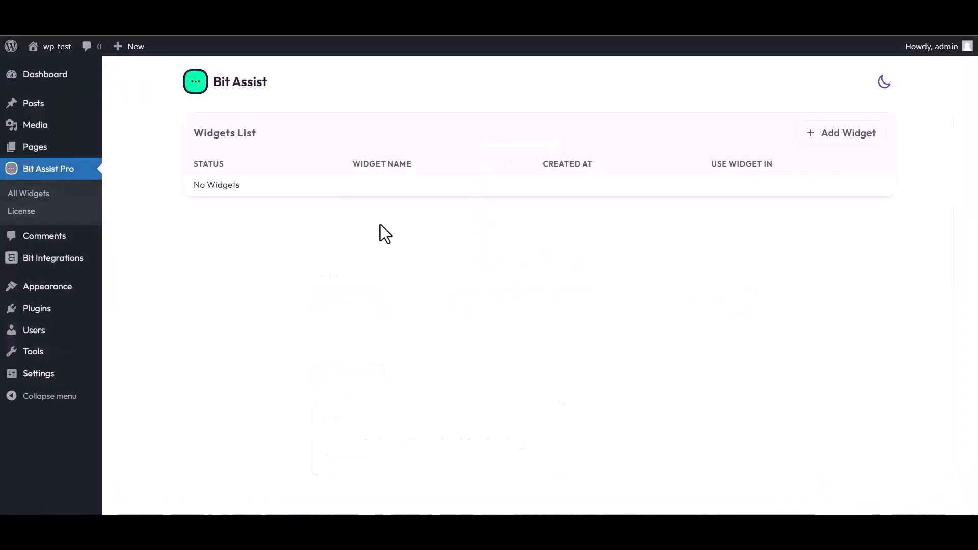
Step: Create a new Bit Assist widget named "Bit Integrations"
{"action": "left_click", "coordinate": [844, 136]}
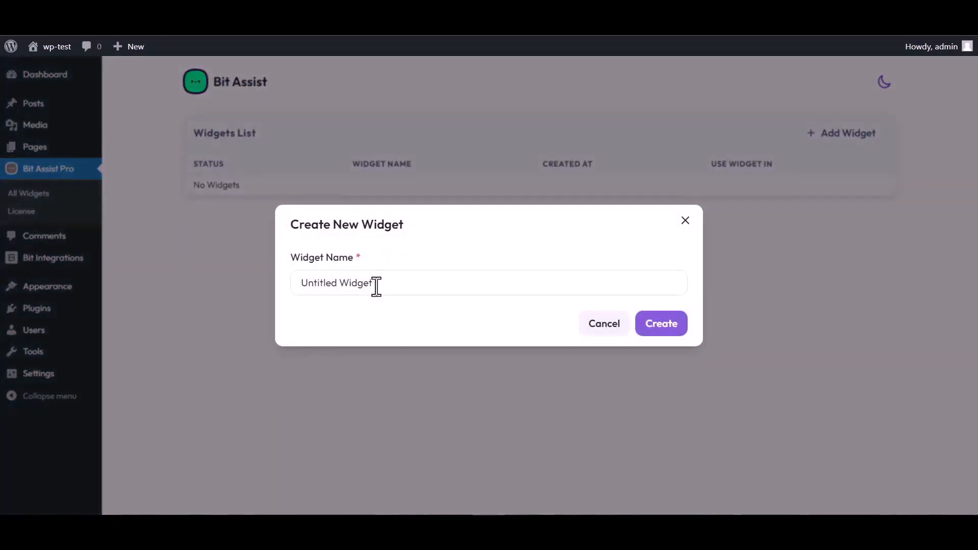
{"action": "triple_click", "coordinate": [379, 284]}
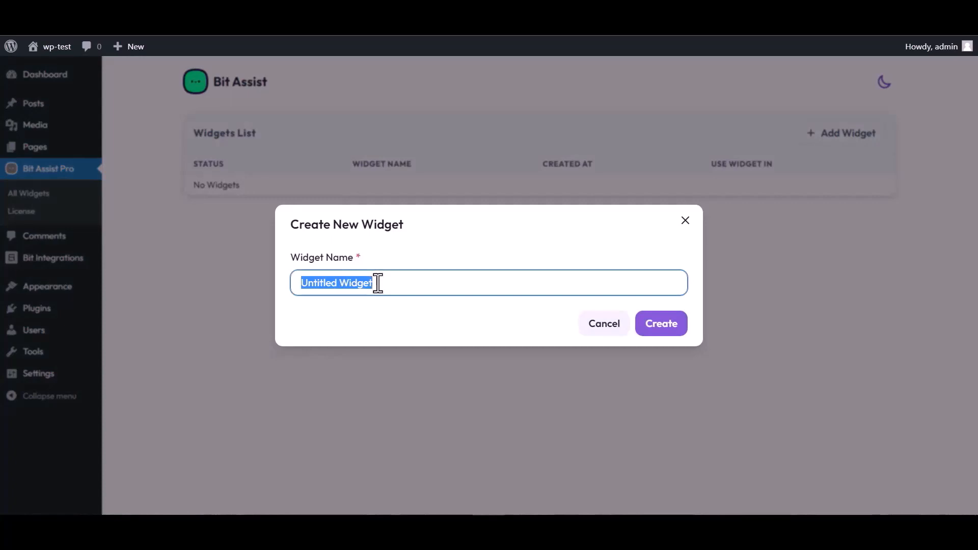
{"action": "type", "text": "Bit "}
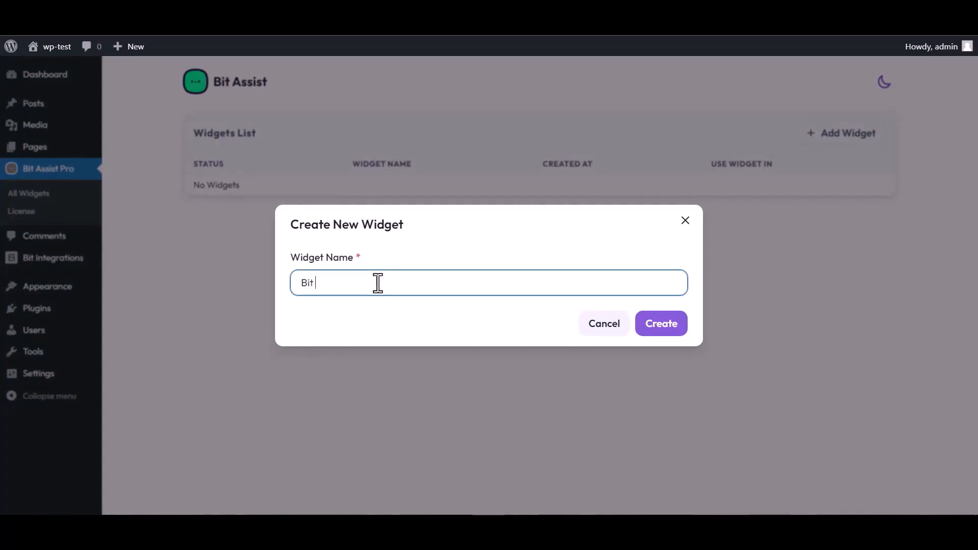
{"action": "type", "text": "Integrations"}
{"action": "left_click", "coordinate": [661, 325]}
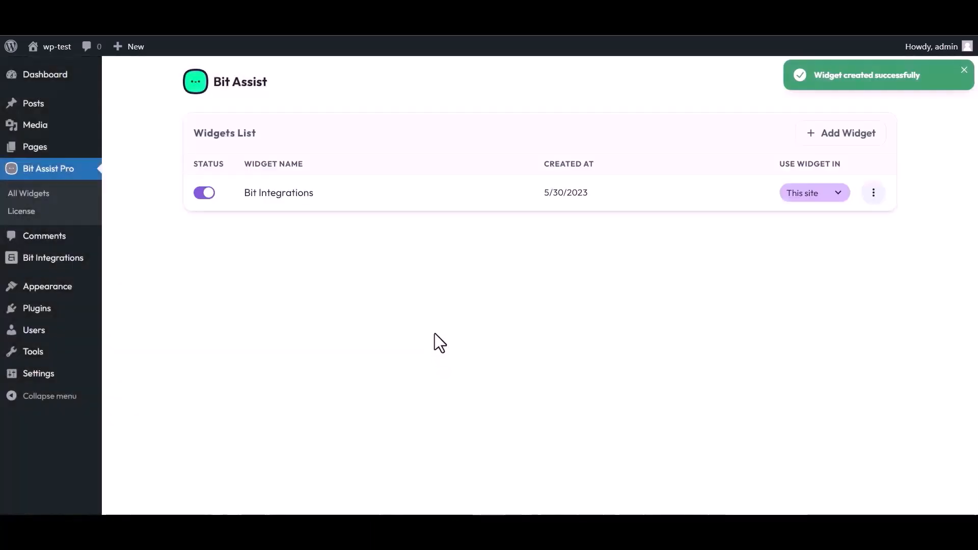
Step: Edit the Bit Integrations widget and start a new Custom Form channel titled "Bit Integrations"
{"action": "left_click", "coordinate": [873, 194]}
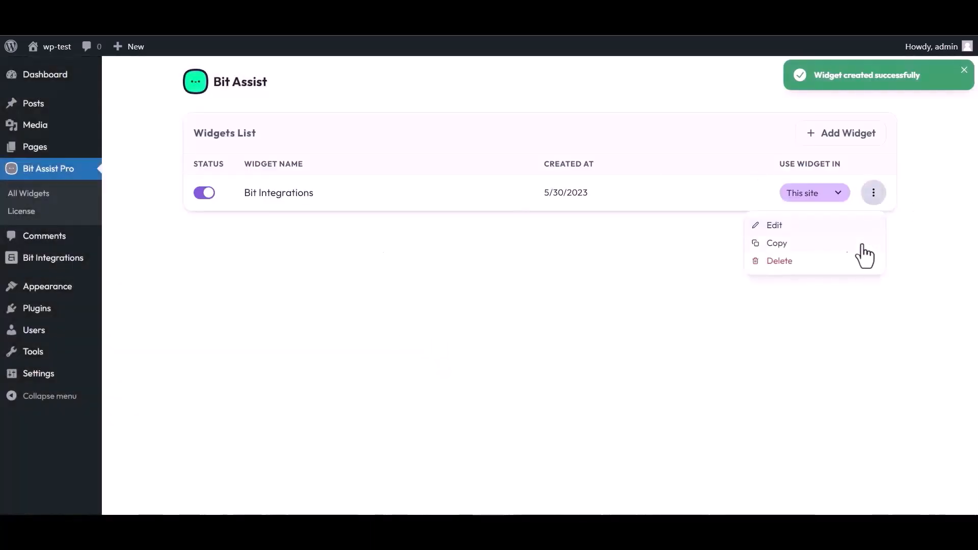
{"action": "left_click", "coordinate": [774, 225]}
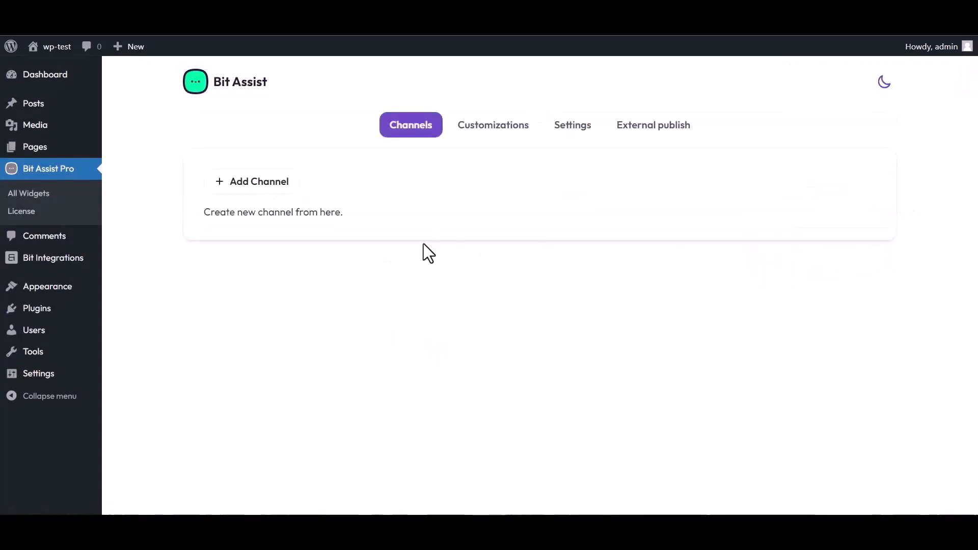
{"action": "left_click", "coordinate": [265, 194]}
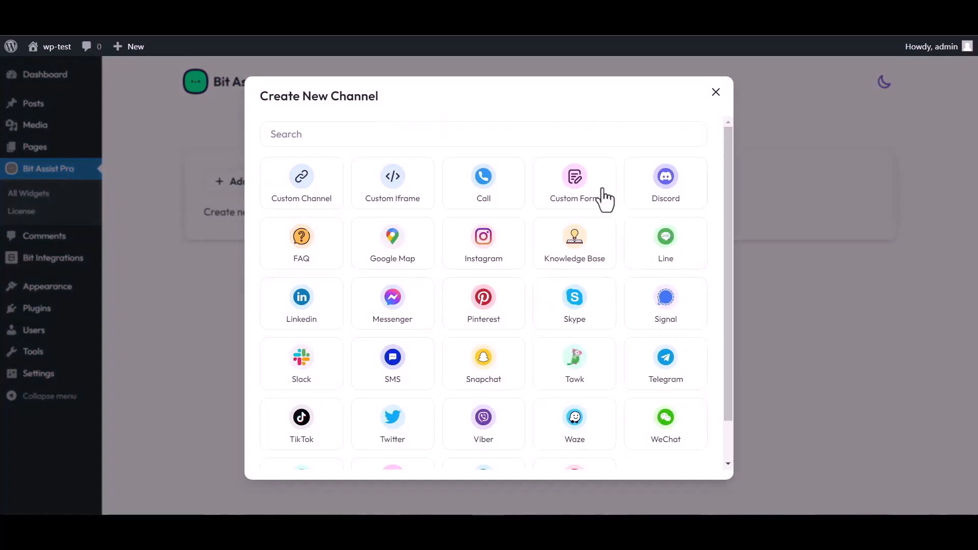
{"action": "left_click", "coordinate": [577, 196]}
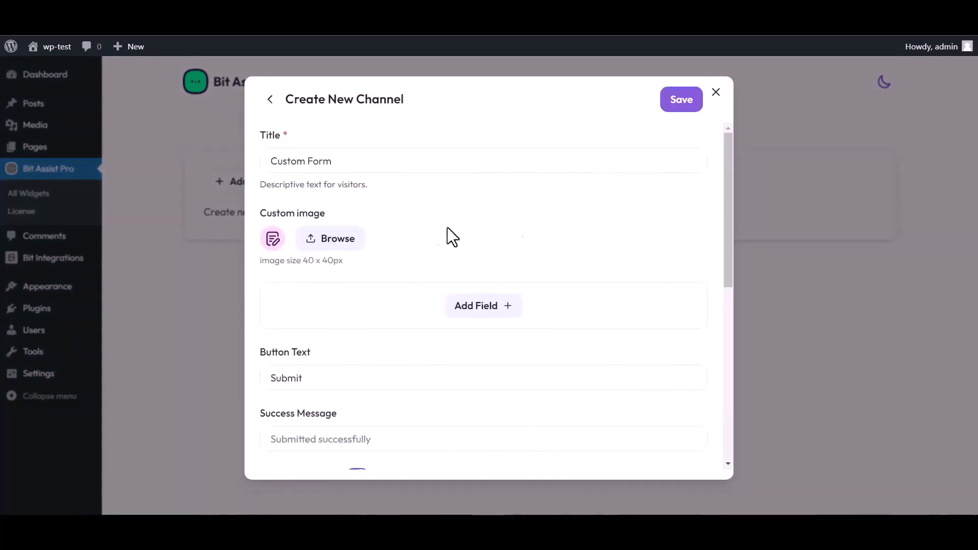
{"action": "triple_click", "coordinate": [341, 160]}
{"action": "type", "text": "Bit"}
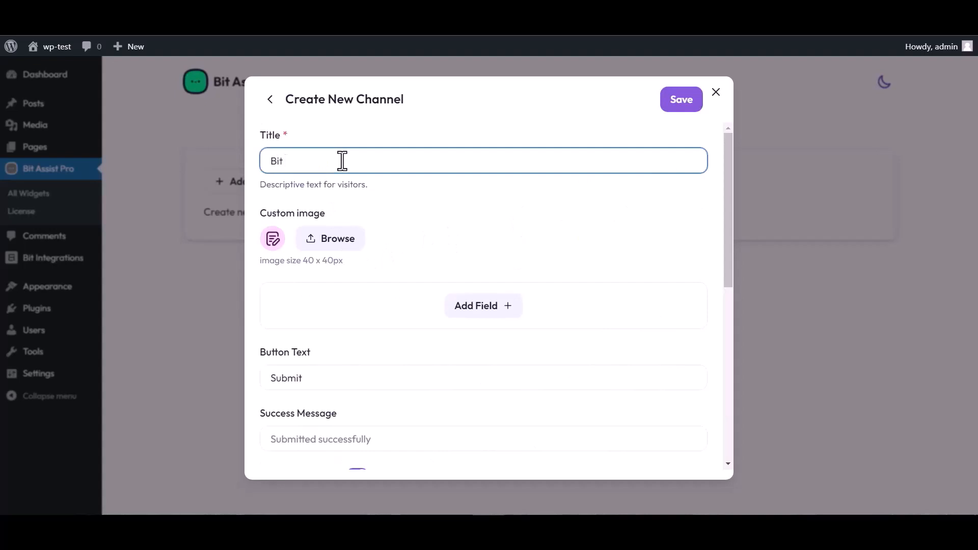
{"action": "type", "text": " Integrations"}
Step: Add a Text, an Email and a Number field to the custom form channel
{"action": "left_click", "coordinate": [486, 308]}
{"action": "left_click", "coordinate": [422, 342]}
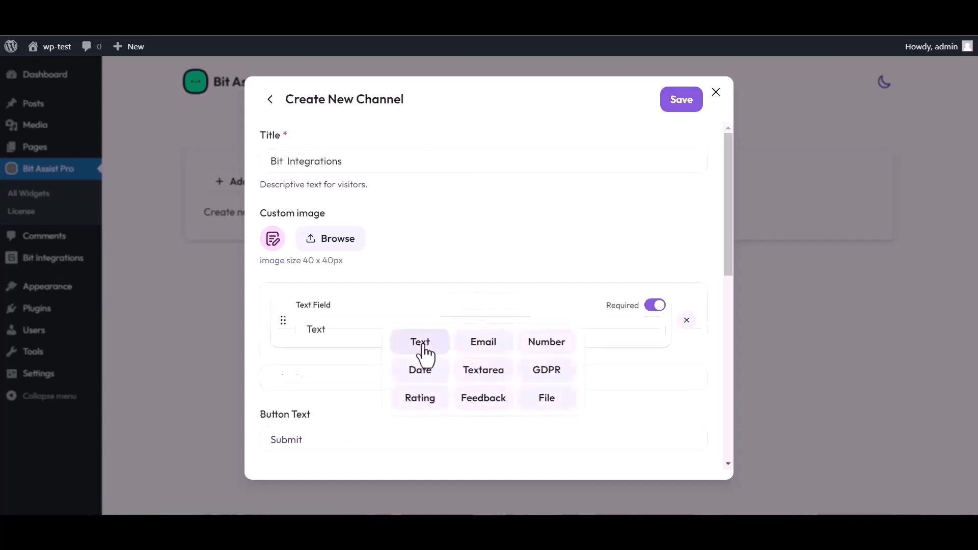
{"action": "left_click", "coordinate": [484, 369]}
{"action": "left_click", "coordinate": [483, 404]}
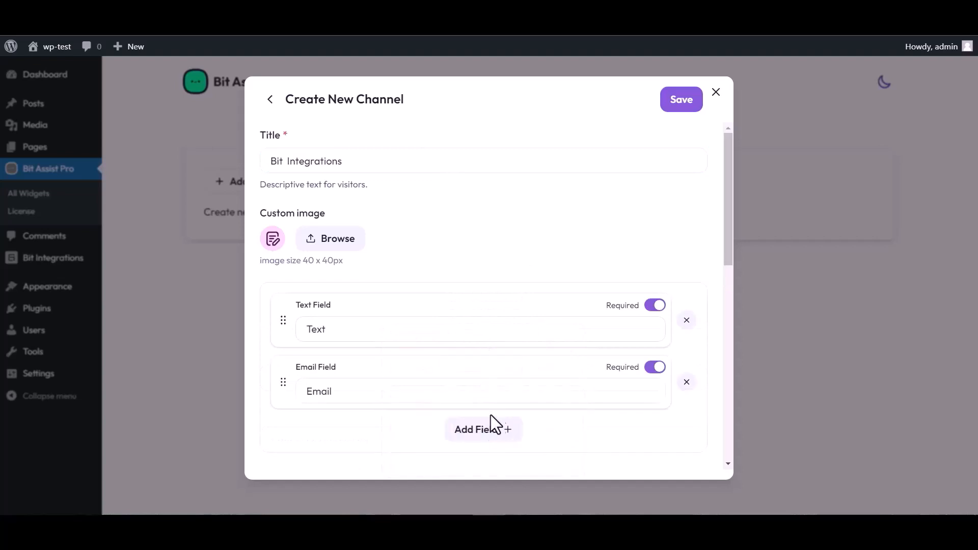
{"action": "left_click", "coordinate": [491, 429]}
{"action": "left_click", "coordinate": [544, 340]}
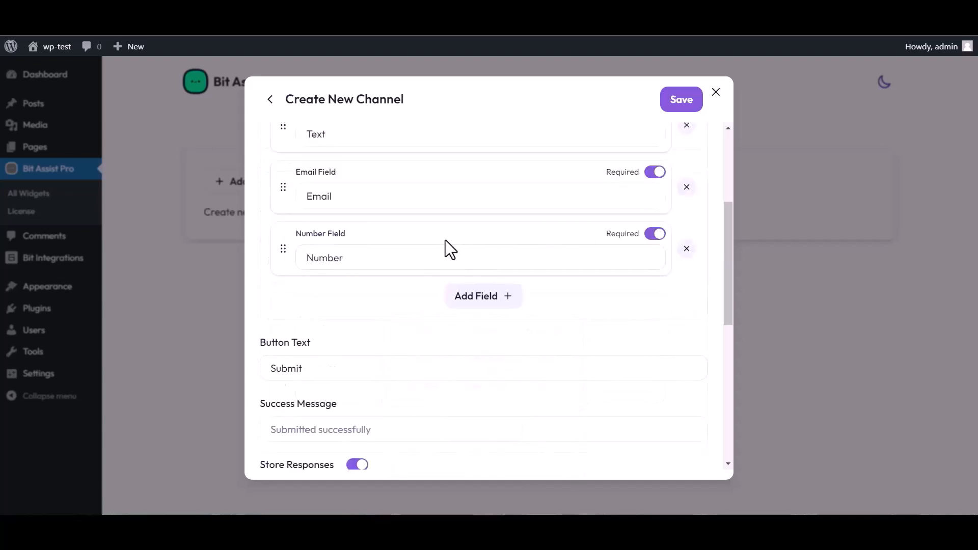
Step: Rename the form's text field to "Name"
{"action": "scroll", "coordinate": [445, 244], "scroll_direction": "up", "scroll_amount": 4}
{"action": "left_click", "coordinate": [338, 323]}
{"action": "double_click", "coordinate": [333, 326]}
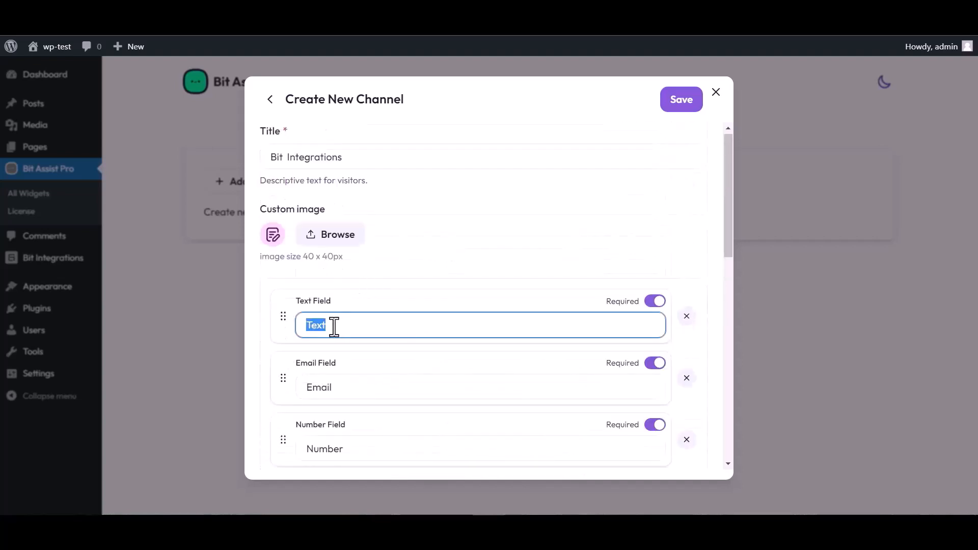
{"action": "type", "text": "Name"}
Step: Paste the copied webhook URL into the channel's Webhook URL setting and save the channel
{"action": "scroll", "coordinate": [484, 298], "scroll_direction": "down", "scroll_amount": 4}
{"action": "scroll", "coordinate": [374, 423], "scroll_direction": "down", "scroll_amount": 4}
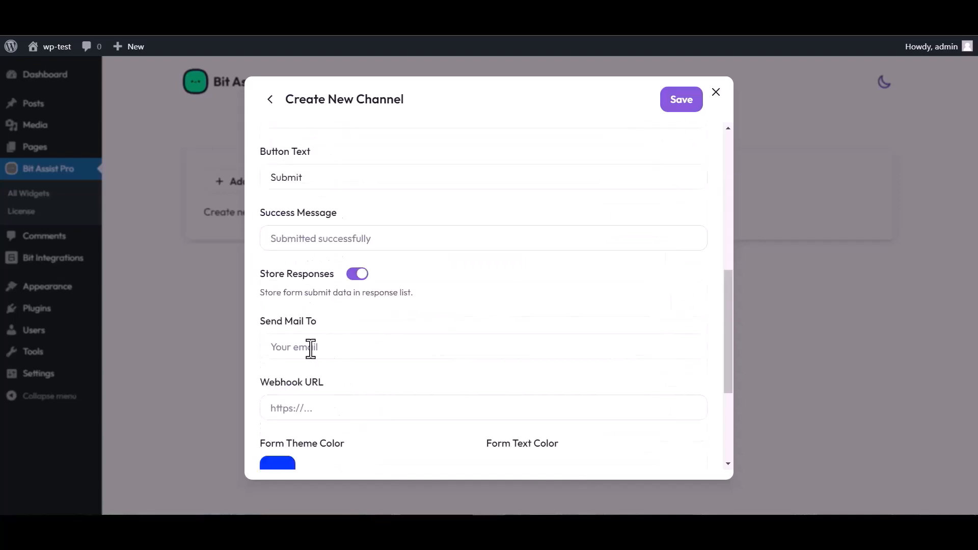
{"action": "left_click", "coordinate": [312, 408]}
{"action": "key", "text": "ctrl+v"}
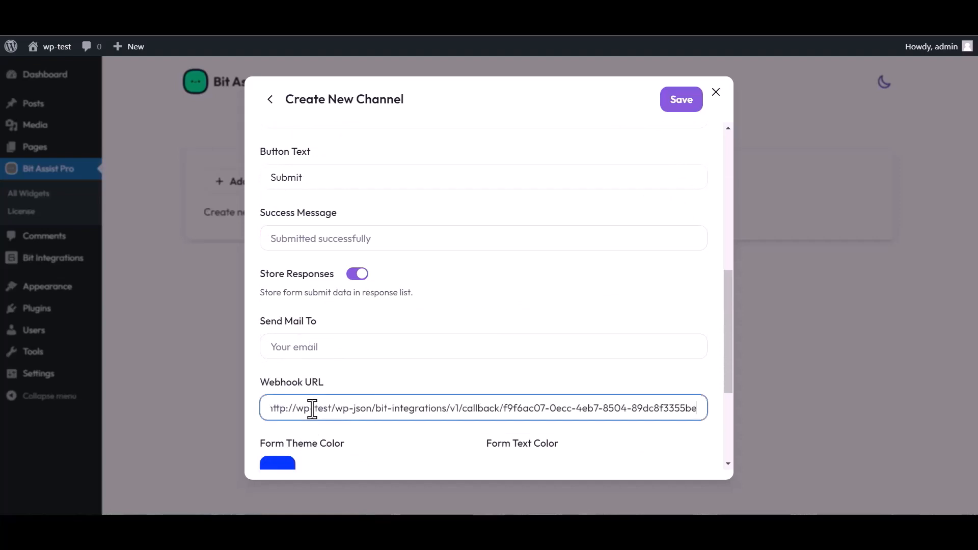
{"action": "left_click", "coordinate": [677, 108]}
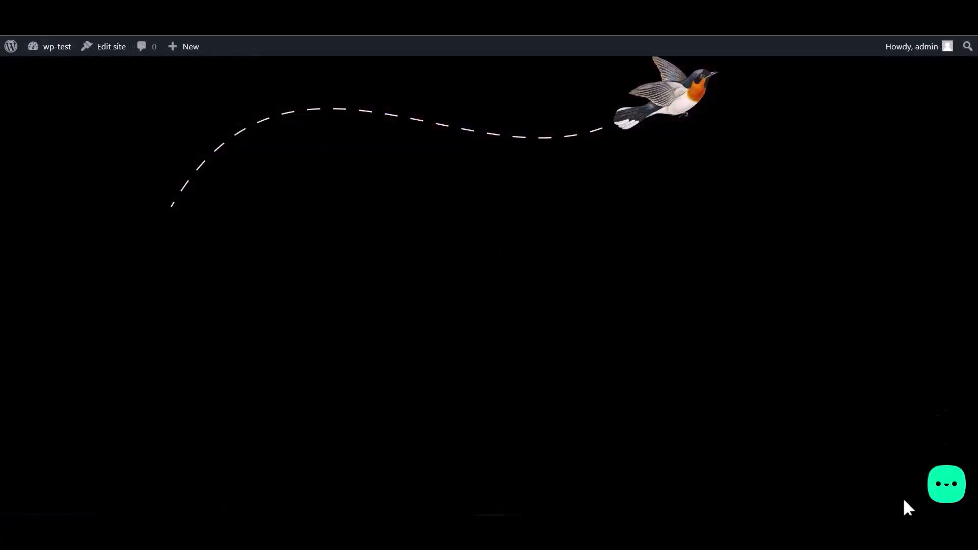
Step: Open the Bit Integrations form from the site's chat widget and enter "Name" and "Email" in the first two fields
{"action": "left_click", "coordinate": [943, 494]}
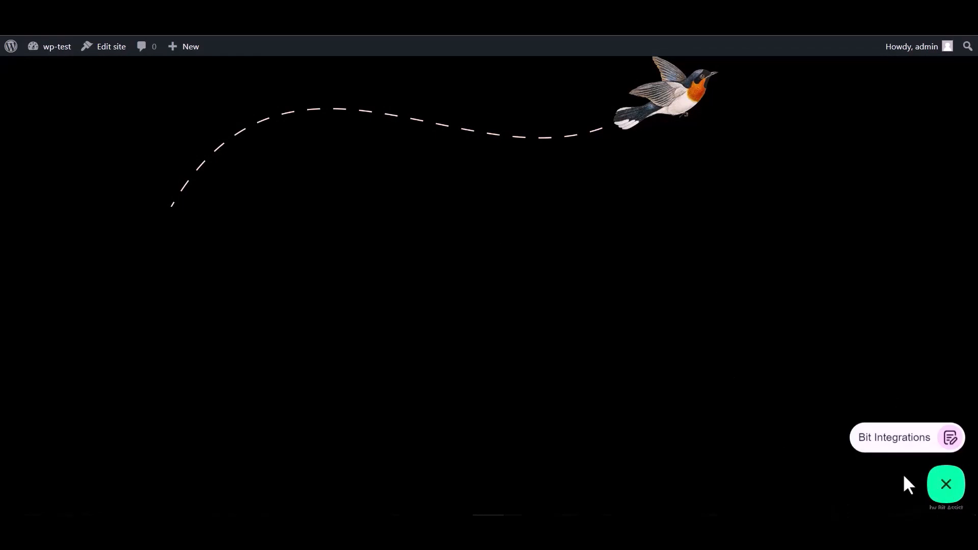
{"action": "left_click", "coordinate": [889, 448]}
{"action": "left_click", "coordinate": [821, 326]}
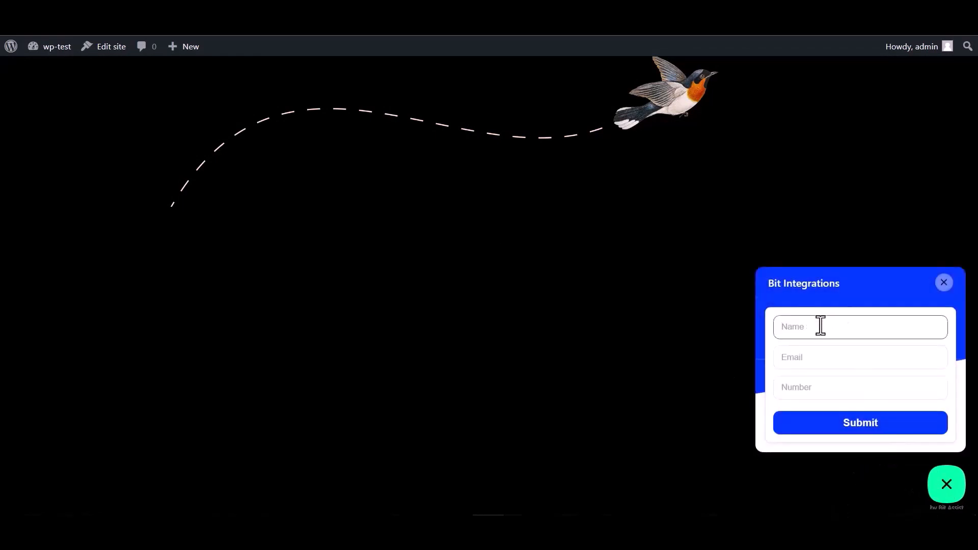
{"action": "left_click", "coordinate": [814, 391]}
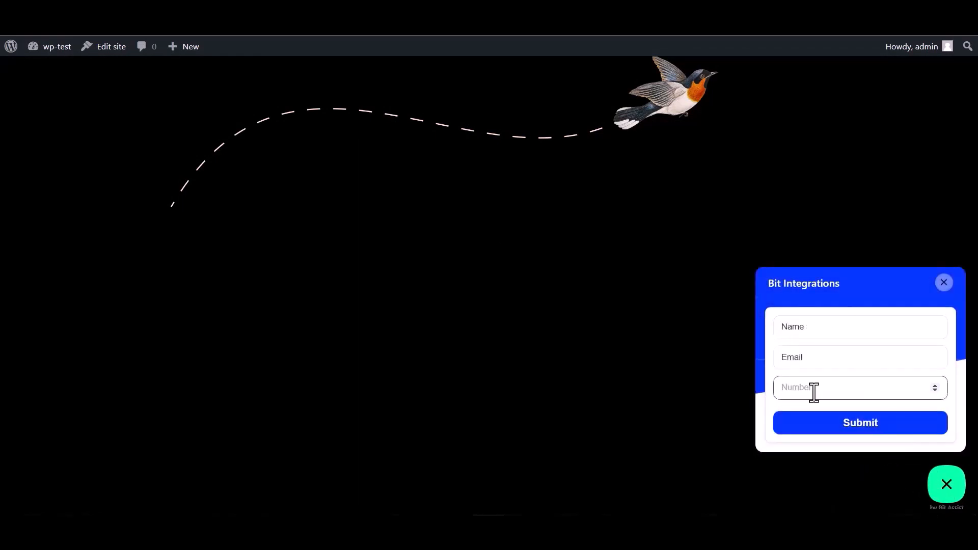
Step: Complete the form with a full email address and the number 000000, and submit it
{"action": "double_click", "coordinate": [816, 328]}
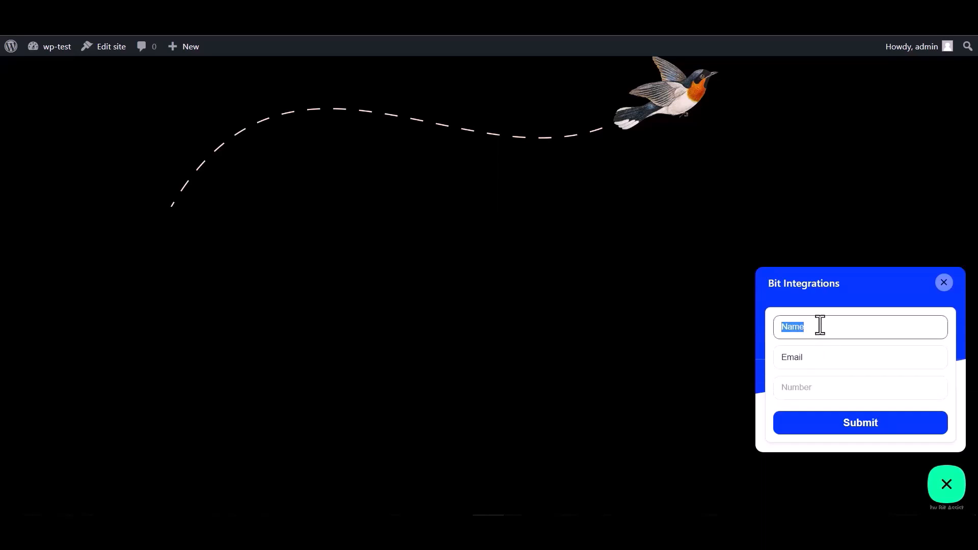
{"action": "left_click", "coordinate": [814, 359]}
{"action": "double_click", "coordinate": [801, 360]}
{"action": "left_click", "coordinate": [813, 360]}
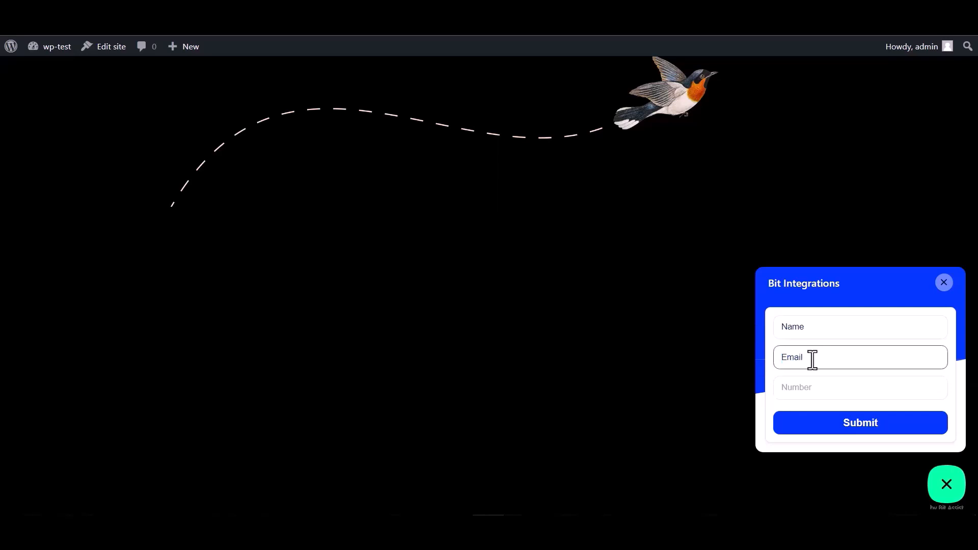
{"action": "double_click", "coordinate": [814, 360]}
{"action": "left_click", "coordinate": [818, 357]}
{"action": "left_click", "coordinate": [796, 388]}
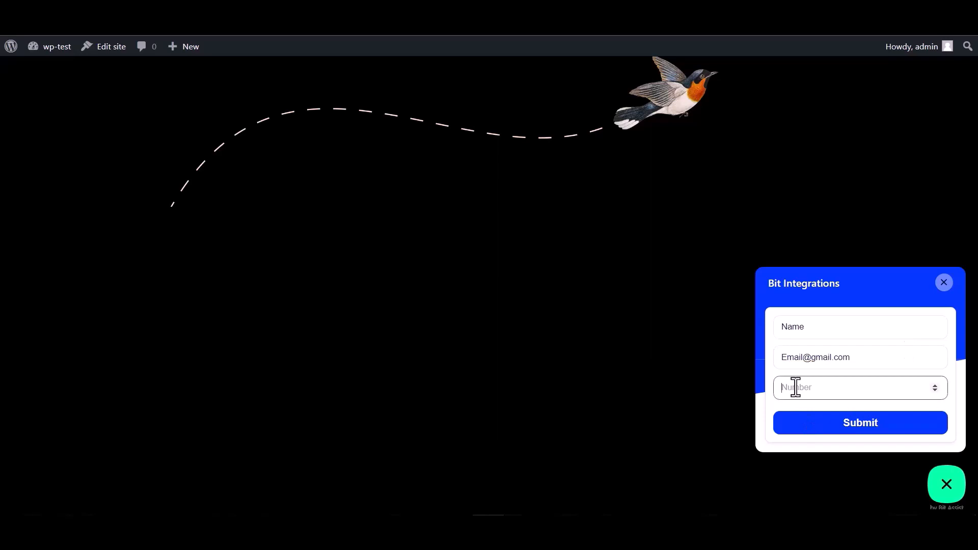
{"action": "type", "text": "000000"}
{"action": "left_click", "coordinate": [852, 432]}
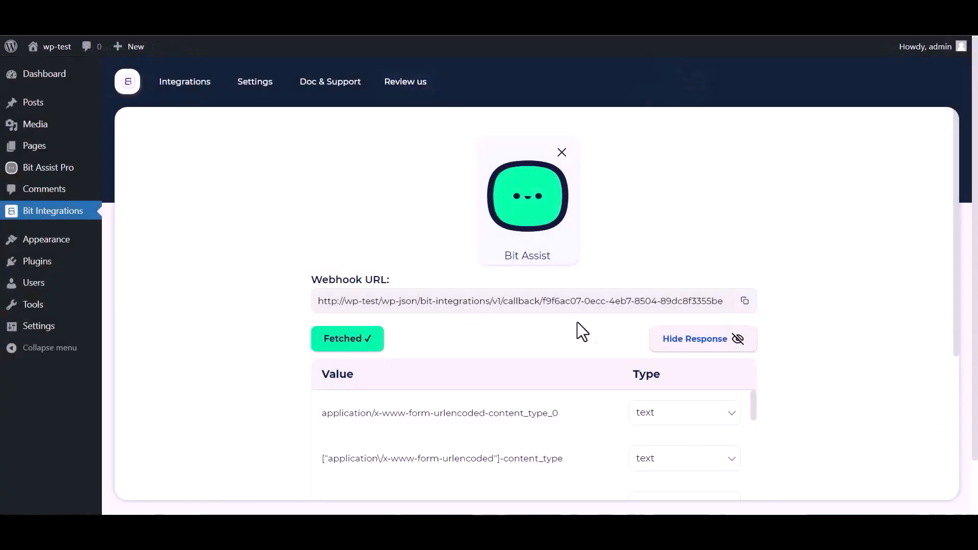
Step: Continue from the fetched Bit Assist response to the action choice and select Lemlist as the action
{"action": "scroll", "coordinate": [612, 318], "scroll_direction": "down", "scroll_amount": 1}
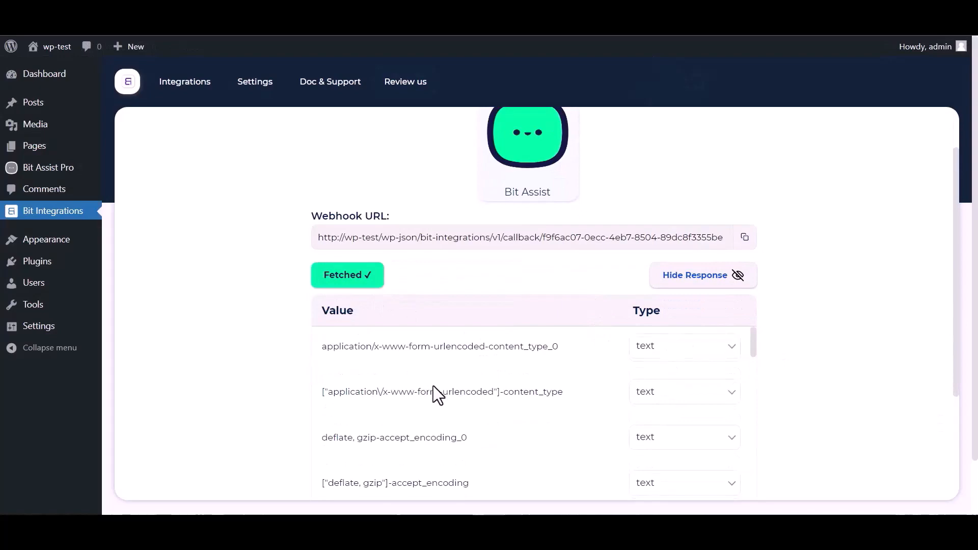
{"action": "scroll", "coordinate": [480, 383], "scroll_direction": "down", "scroll_amount": 4}
{"action": "scroll", "coordinate": [480, 384], "scroll_direction": "down", "scroll_amount": 4}
{"action": "scroll", "coordinate": [280, 395], "scroll_direction": "down", "scroll_amount": 3}
{"action": "scroll", "coordinate": [357, 321], "scroll_direction": "down", "scroll_amount": 3}
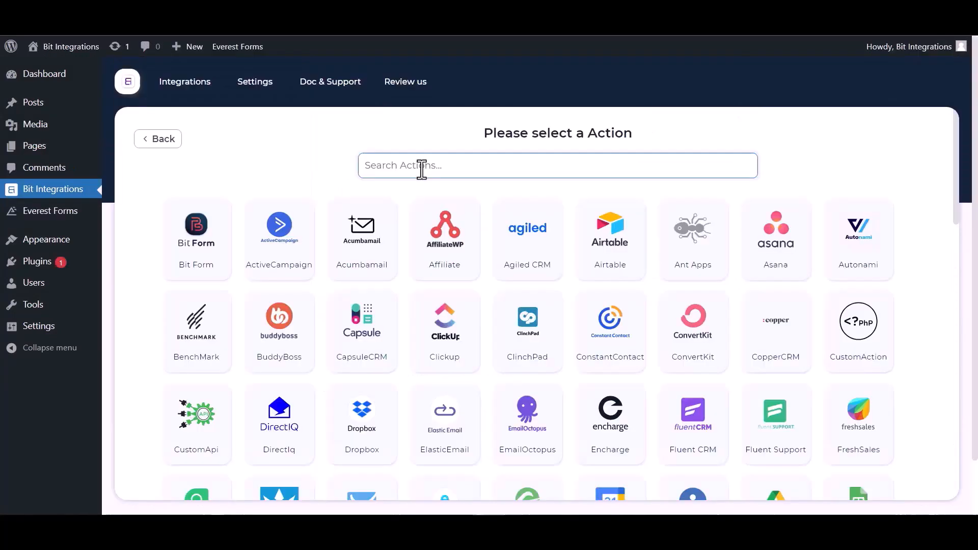
{"action": "left_click", "coordinate": [421, 168]}
{"action": "type", "text": "LEM"}
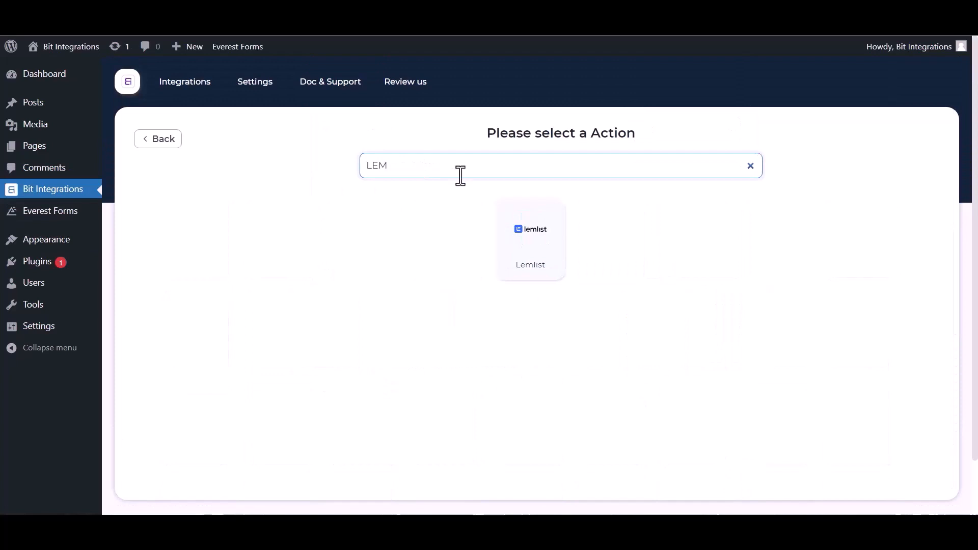
{"action": "left_click", "coordinate": [546, 242]}
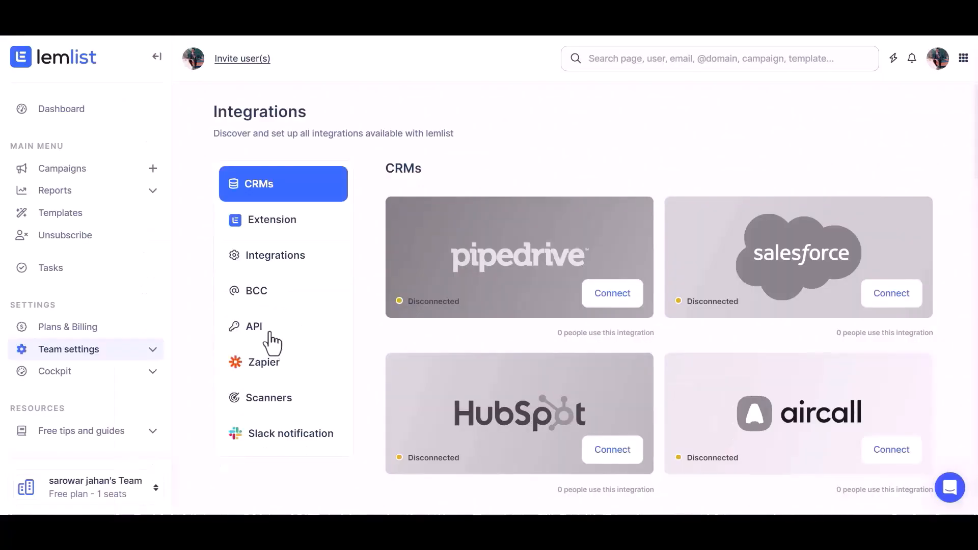
Step: Switch to lemlist's integration settings, generate a new API key and copy it
{"action": "left_click", "coordinate": [270, 335]}
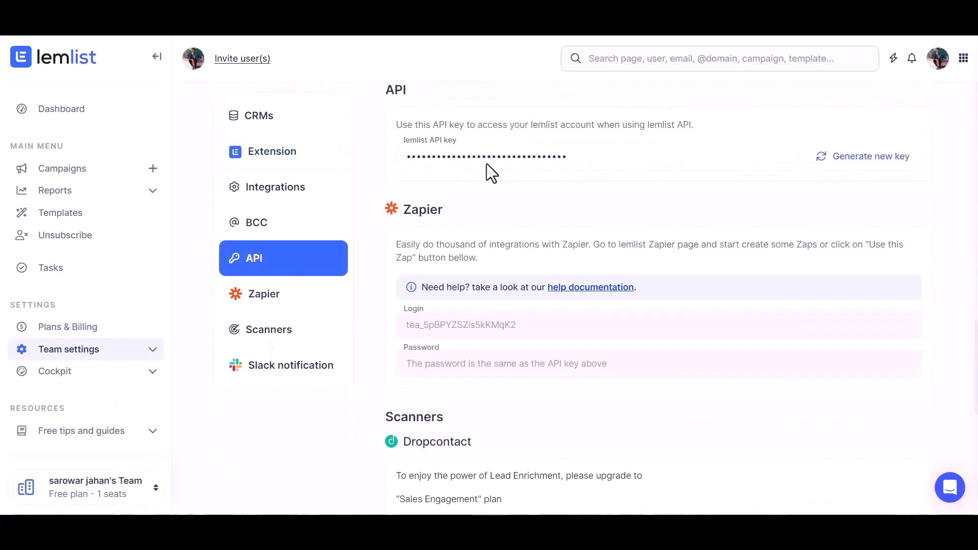
{"action": "left_click", "coordinate": [871, 164]}
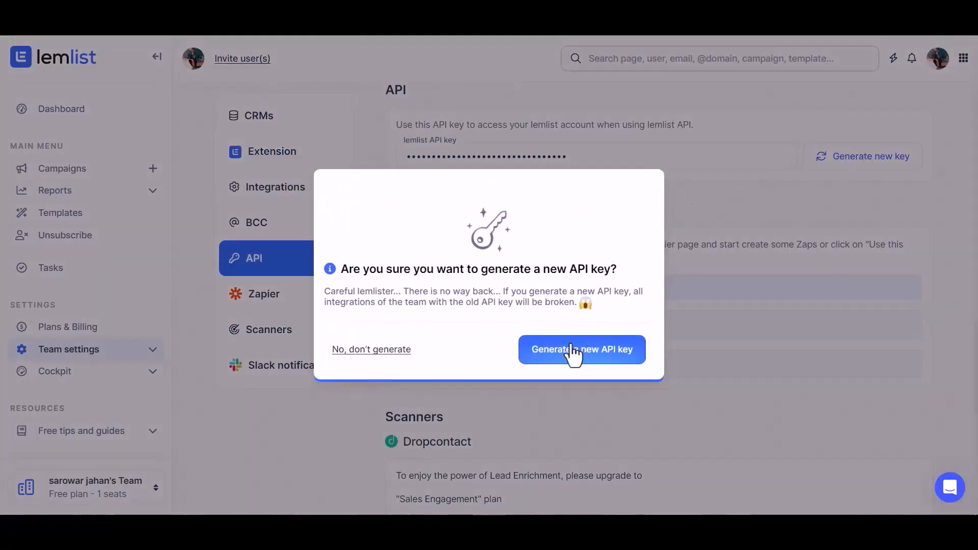
{"action": "left_click", "coordinate": [572, 351]}
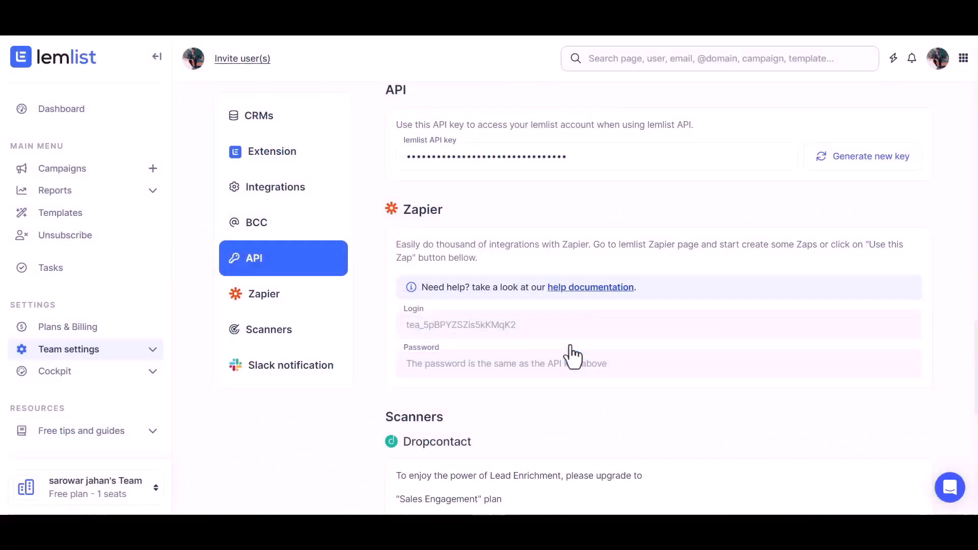
{"action": "double_click", "coordinate": [584, 158]}
{"action": "key", "text": "ctrl+c"}
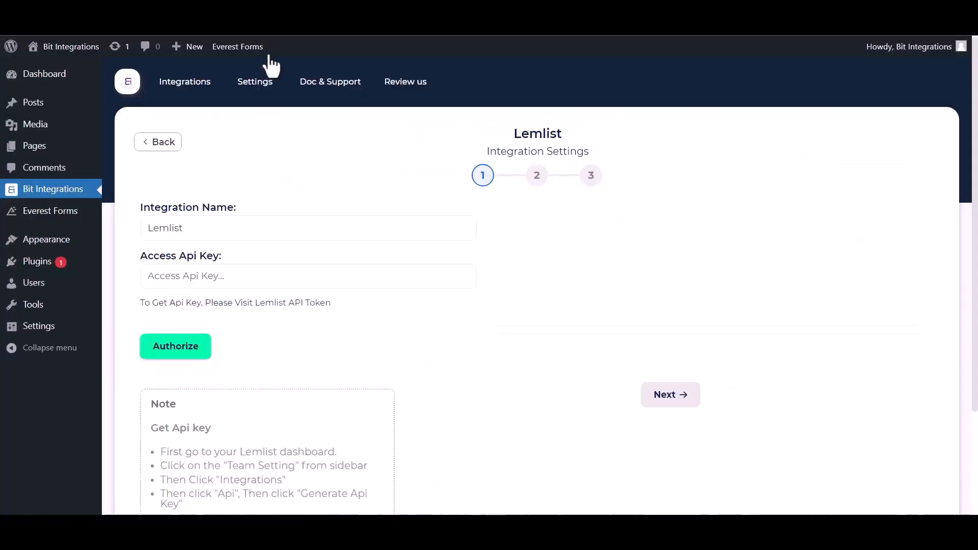
Step: Paste the copied API key into the Lemlist integration's access API key field, authorize the connection and continue to the field settings
{"action": "left_click", "coordinate": [276, 276]}
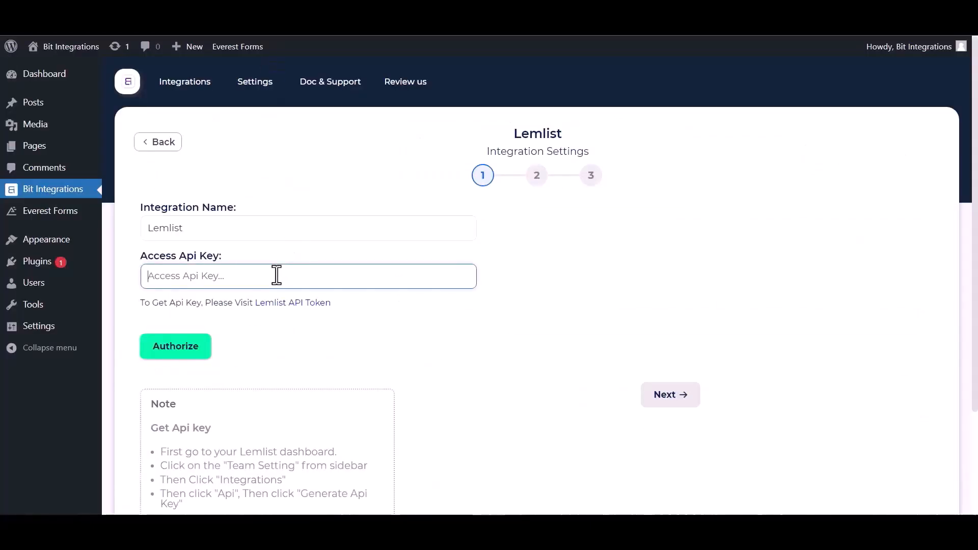
{"action": "key", "text": "ctrl+v"}
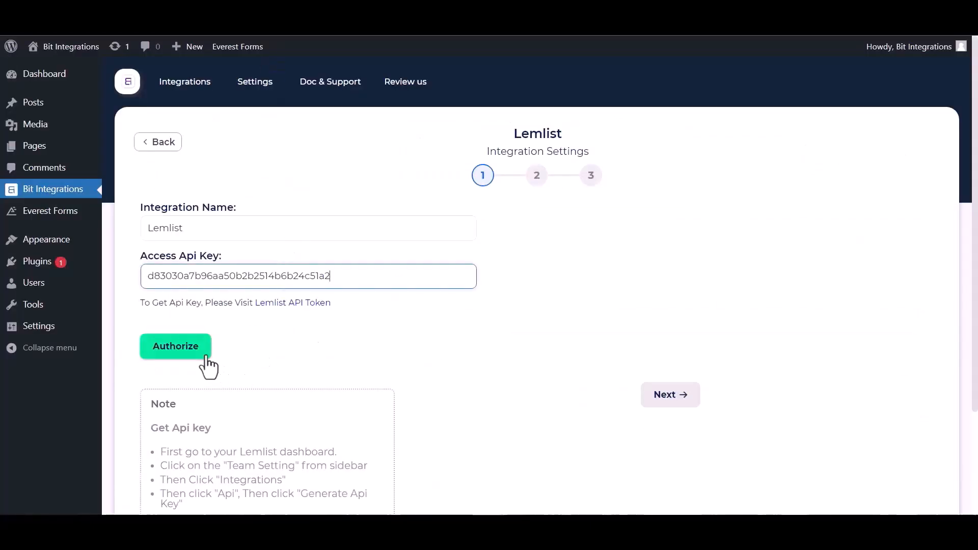
{"action": "left_click", "coordinate": [190, 348]}
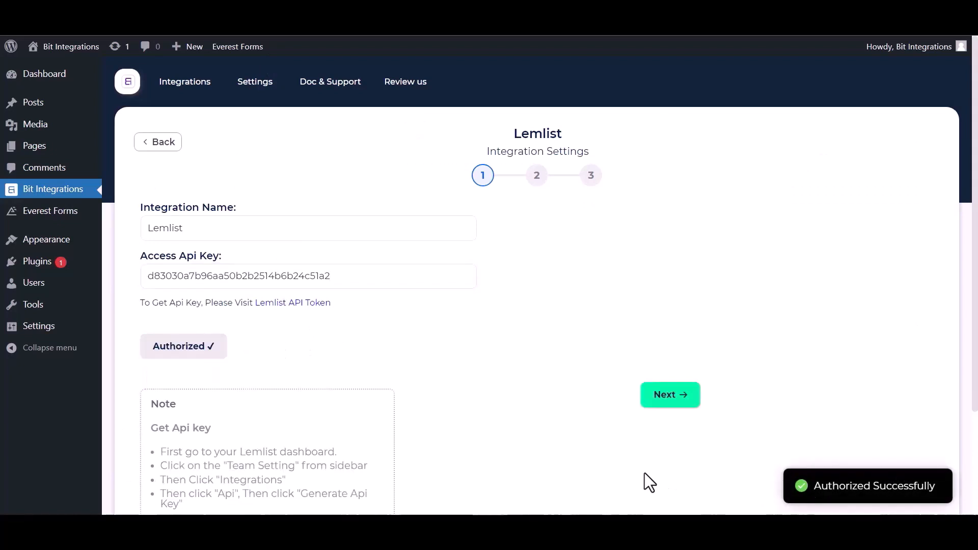
{"action": "left_click", "coordinate": [669, 401]}
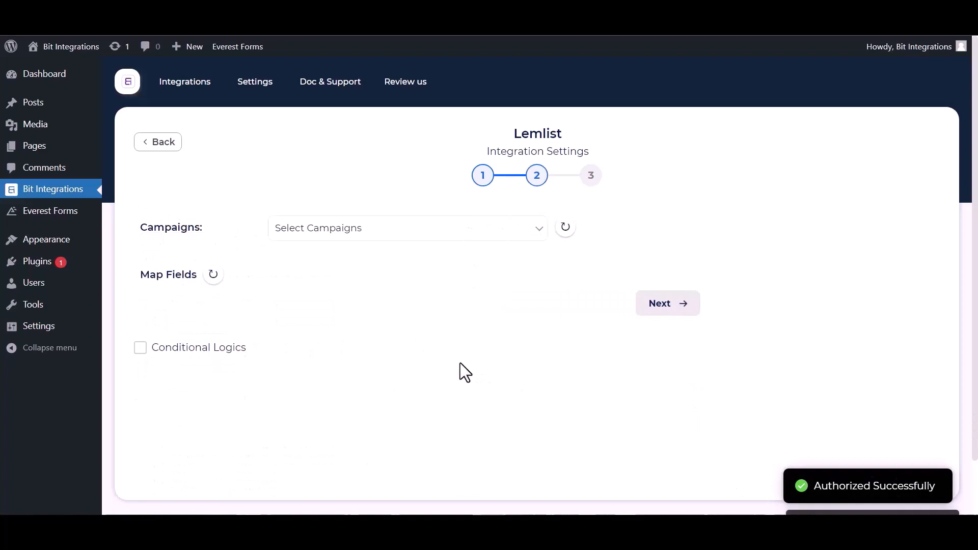
Step: Choose the "bit integration" campaign and map the form's Email field to the Lemlist Email field
{"action": "left_click", "coordinate": [365, 236]}
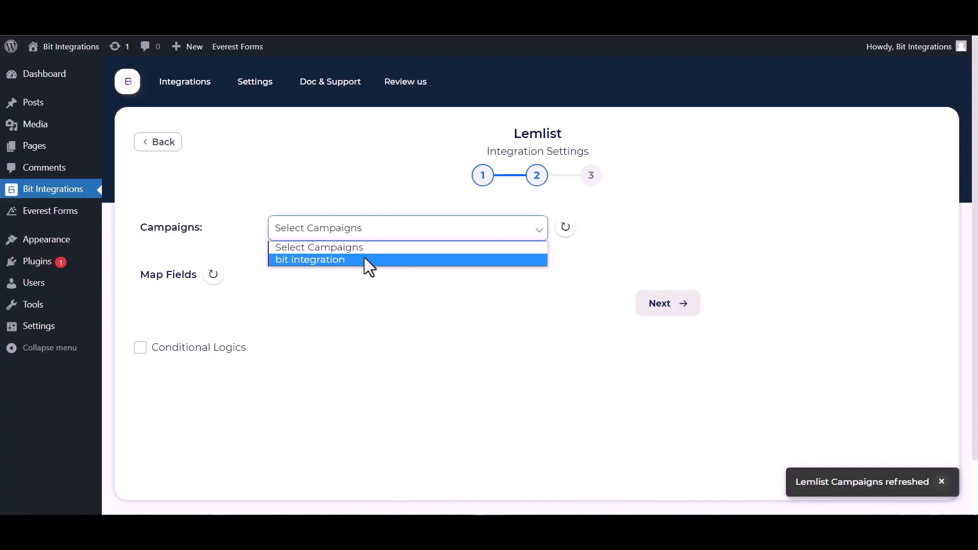
{"action": "left_click", "coordinate": [364, 259]}
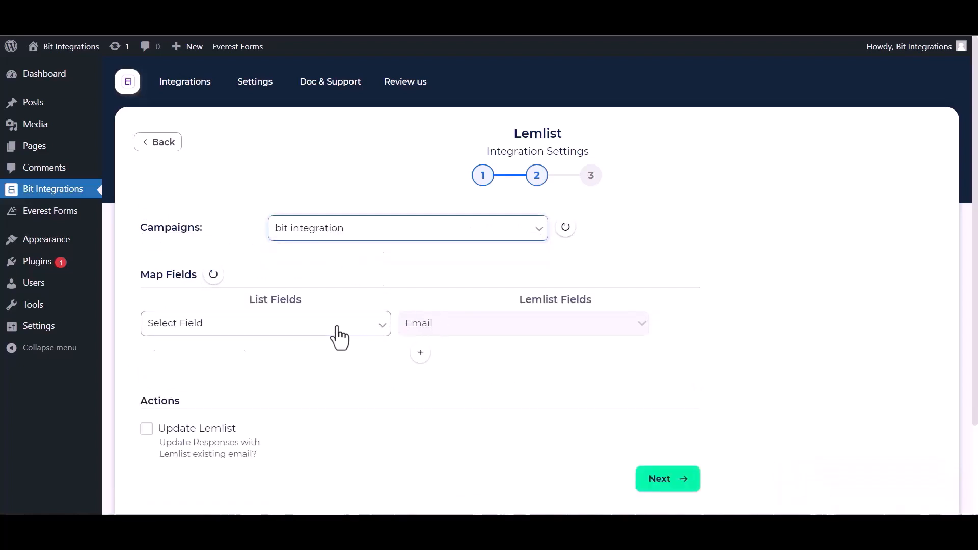
{"action": "left_click", "coordinate": [307, 326]}
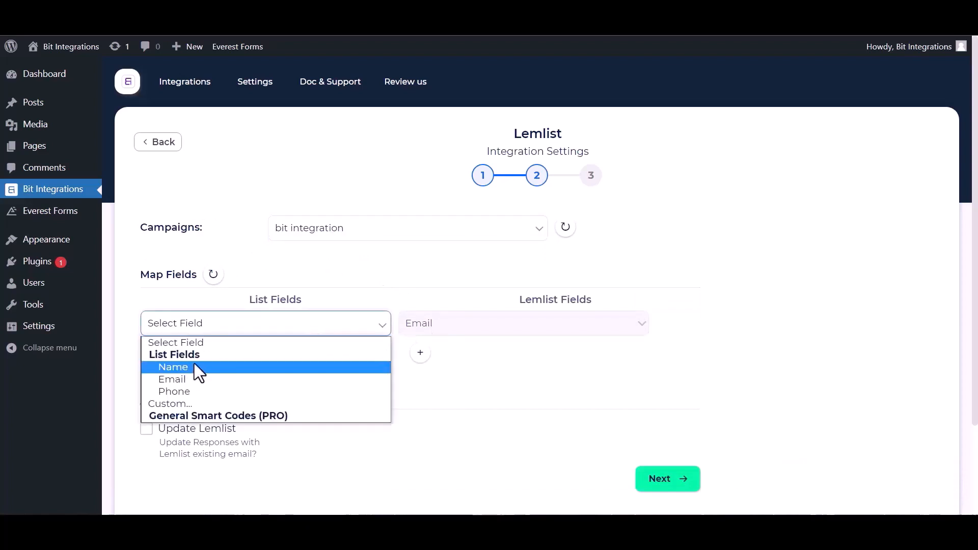
{"action": "left_click", "coordinate": [190, 381]}
Step: Add a second field mapping that links the form's Name field to Lemlist's First Name
{"action": "left_click", "coordinate": [420, 353]}
{"action": "left_click", "coordinate": [421, 357]}
{"action": "left_click", "coordinate": [424, 384]}
{"action": "left_click", "coordinate": [255, 356]}
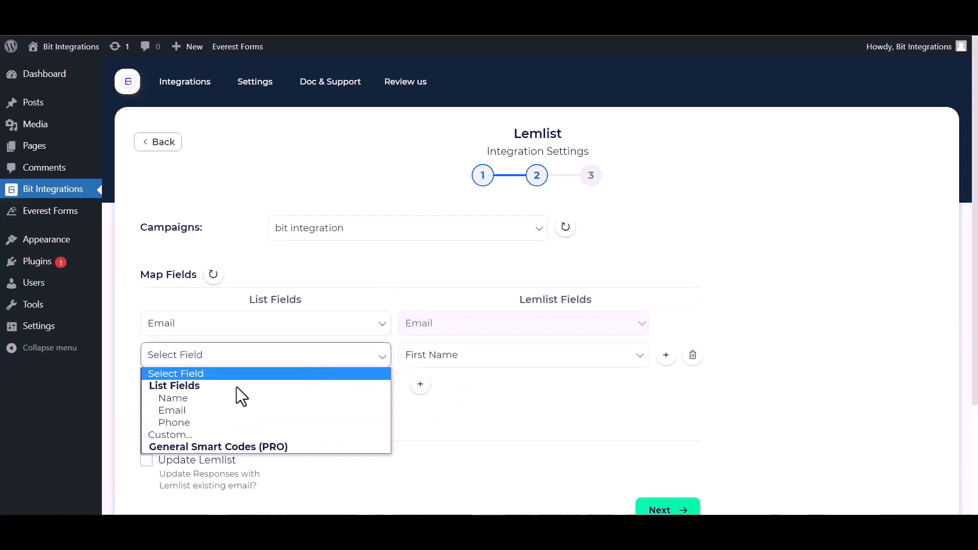
{"action": "left_click", "coordinate": [238, 397]}
Step: Add a third field mapping that links the form's Phone field to Lemlist's Phone
{"action": "left_click", "coordinate": [420, 383]}
{"action": "left_click", "coordinate": [426, 387]}
{"action": "left_click", "coordinate": [428, 453]}
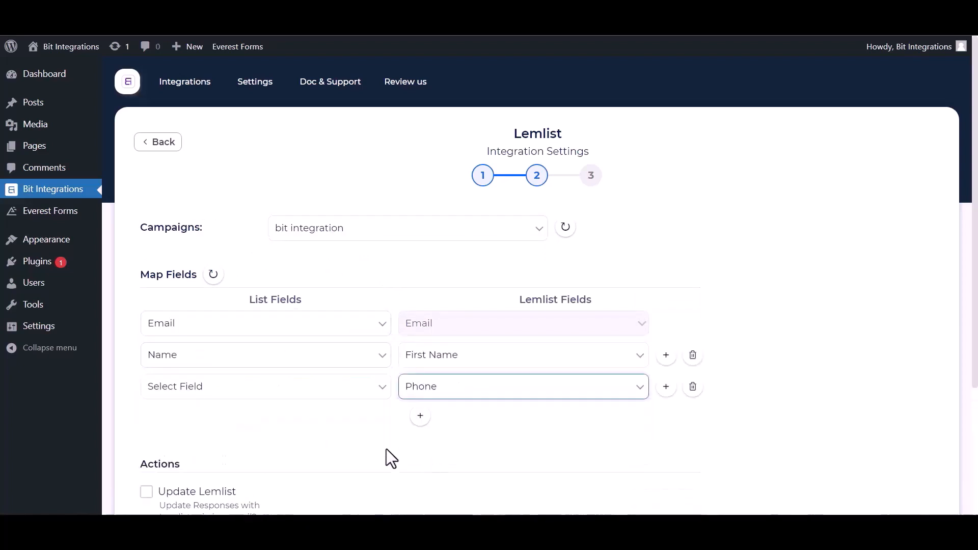
{"action": "left_click", "coordinate": [306, 387]}
{"action": "left_click", "coordinate": [190, 453]}
{"action": "scroll", "coordinate": [352, 461], "scroll_direction": "down", "scroll_amount": 3}
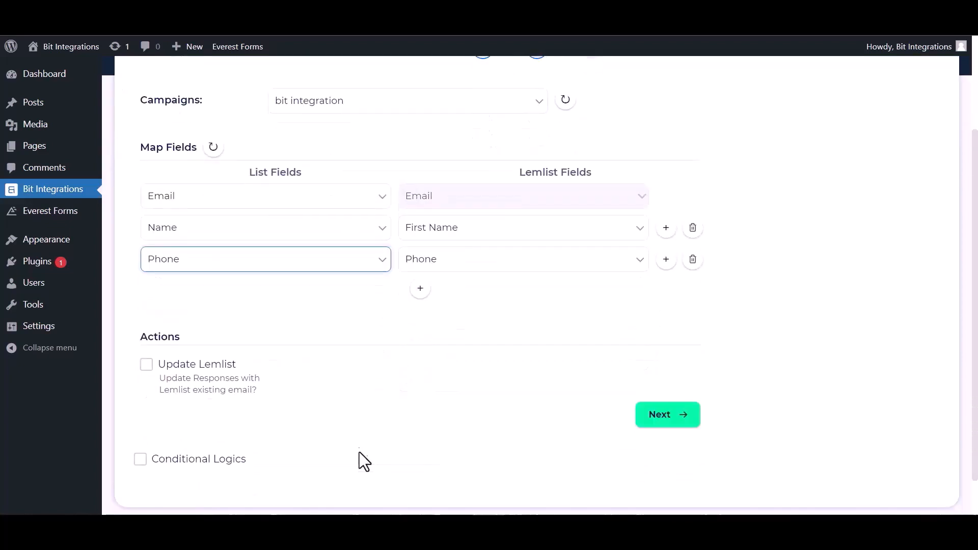
{"action": "left_click", "coordinate": [145, 368]}
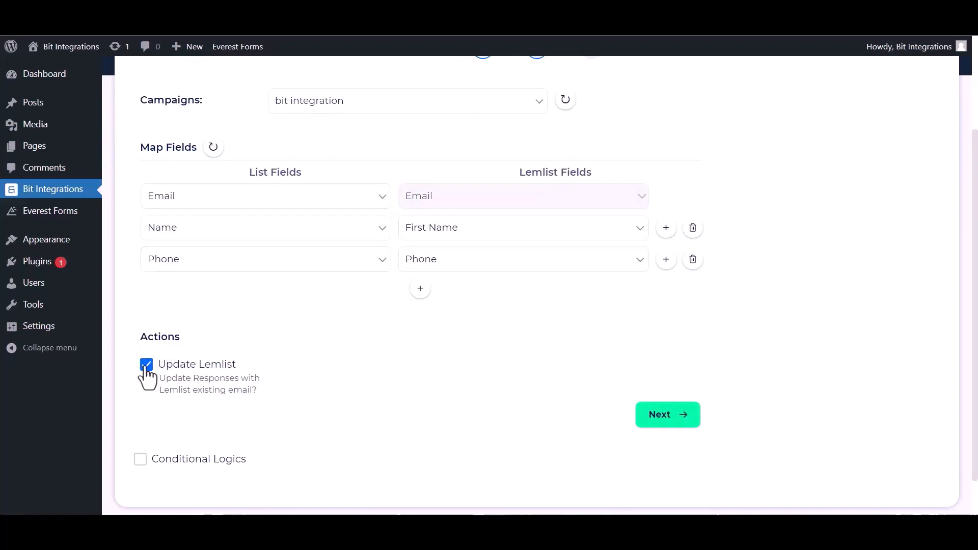
{"action": "left_click", "coordinate": [146, 366]}
{"action": "scroll", "coordinate": [305, 402], "scroll_direction": "down", "scroll_amount": 1}
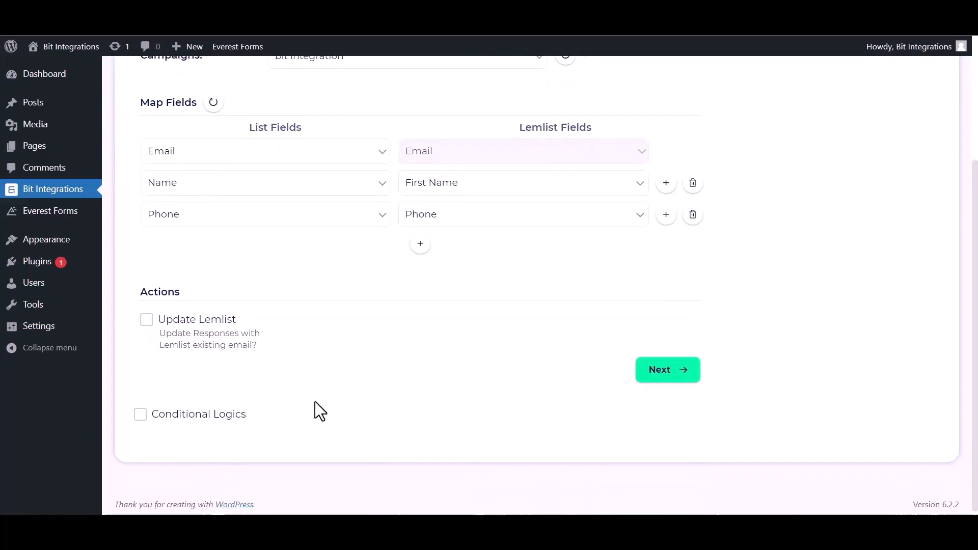
{"action": "left_click", "coordinate": [140, 413]}
{"action": "scroll", "coordinate": [214, 423], "scroll_direction": "down", "scroll_amount": 3}
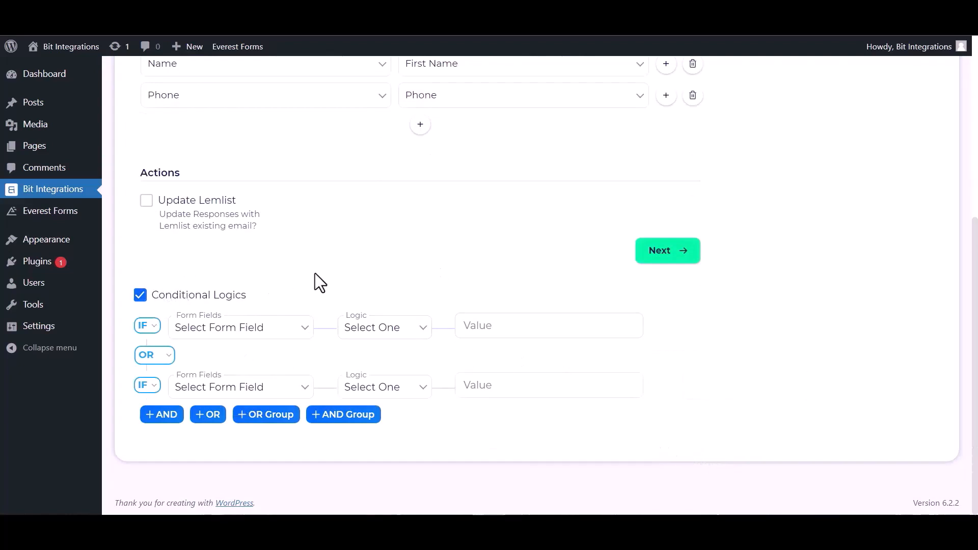
{"action": "left_click", "coordinate": [145, 301]}
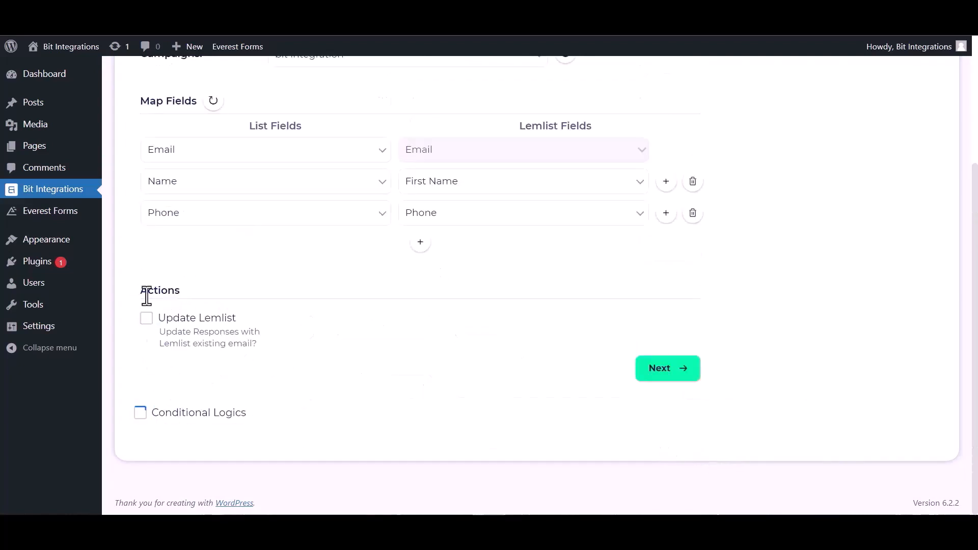
Step: Continue from the Lemlist field mapping to the final integration step
{"action": "left_click", "coordinate": [654, 375]}
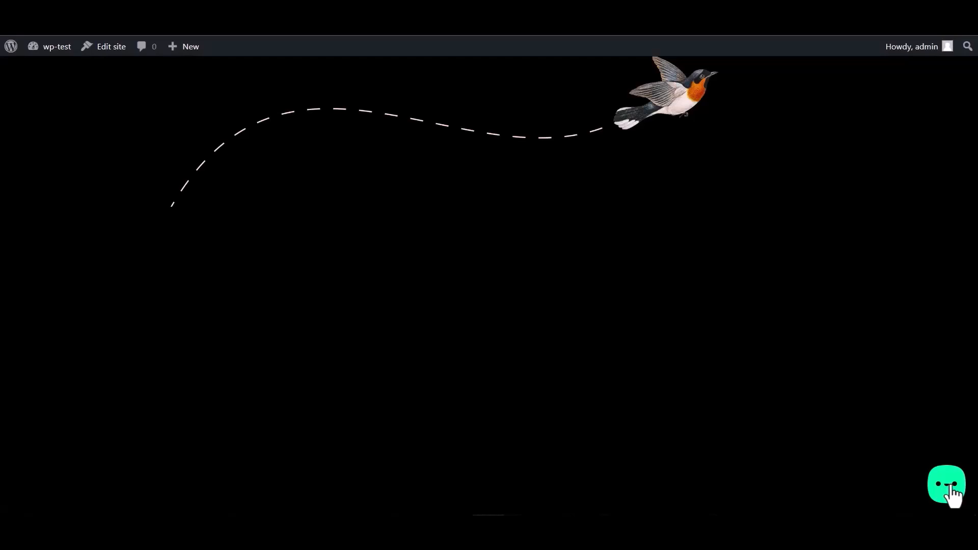
Step: On the wp-test site, open the chat widget's form, enter the name "Bit Integrations", an email address and a phone number, and submit it
{"action": "left_click", "coordinate": [950, 490]}
{"action": "left_click", "coordinate": [897, 443]}
{"action": "left_click", "coordinate": [814, 330]}
{"action": "type", "text": "Bit Integrations"}
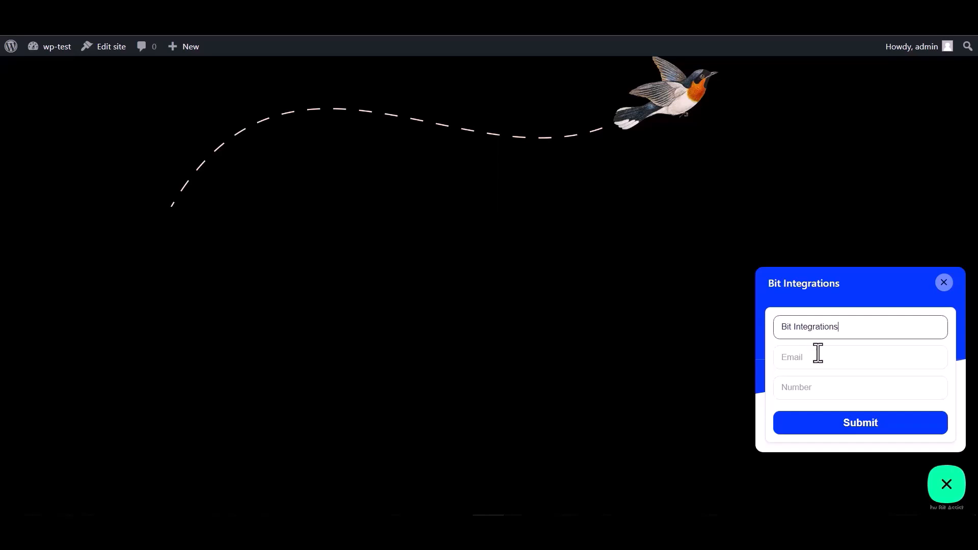
{"action": "left_click", "coordinate": [822, 355]}
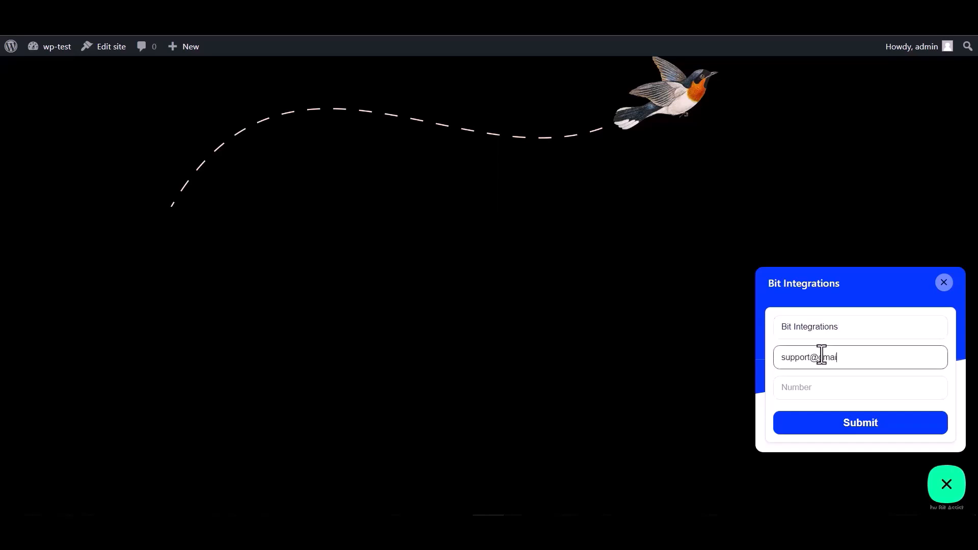
{"action": "left_click", "coordinate": [807, 383]}
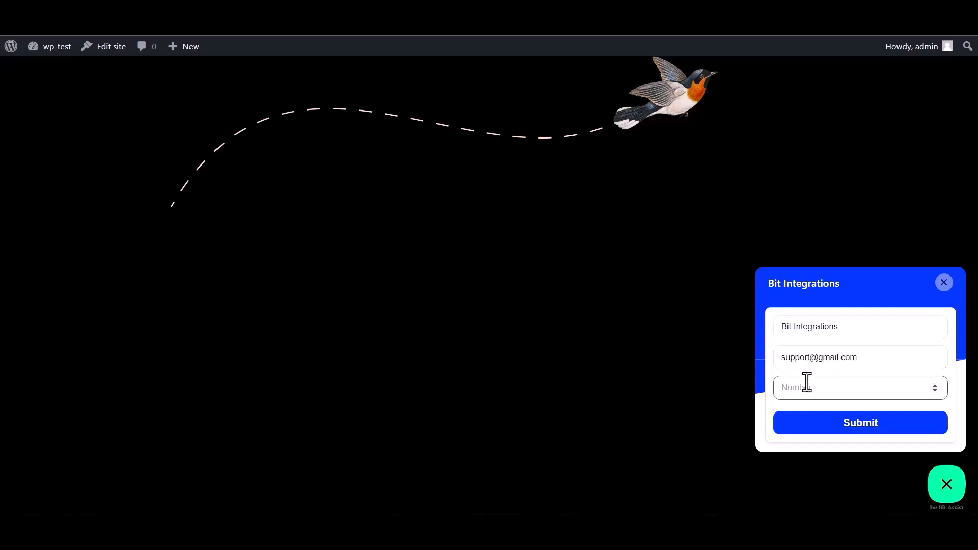
{"action": "type", "text": "444555666"}
{"action": "left_click", "coordinate": [862, 430]}
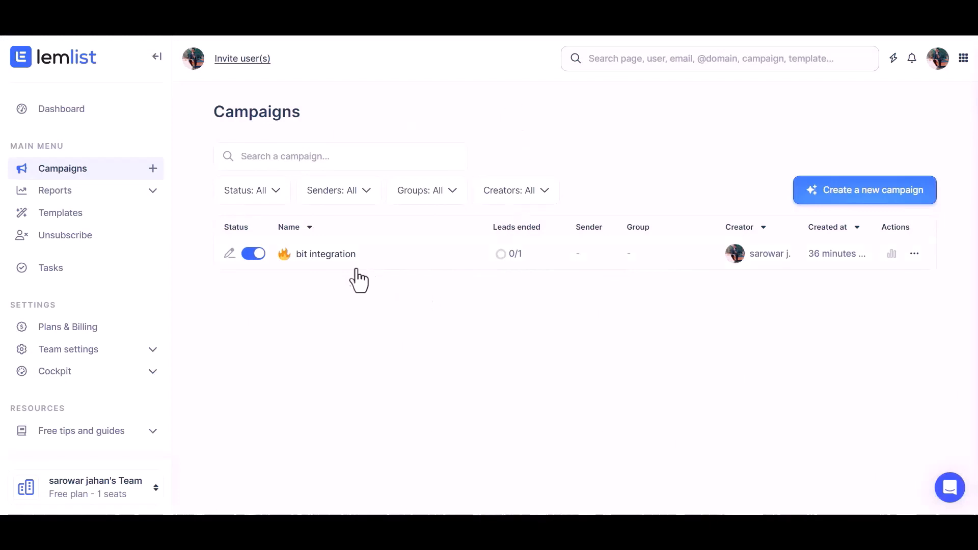
Step: Switch to lemlist and open the "bit integration" campaign to check its imported leads
{"action": "left_click", "coordinate": [336, 257]}
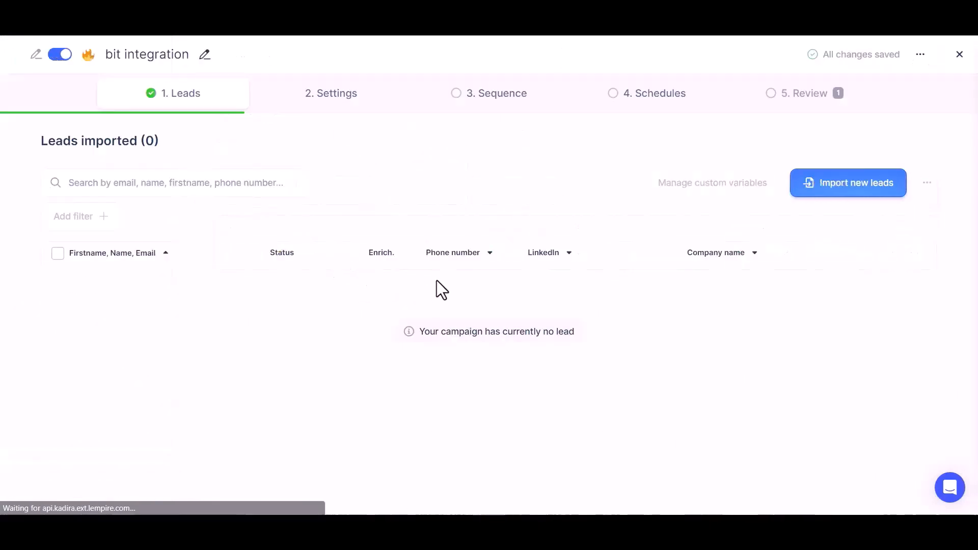